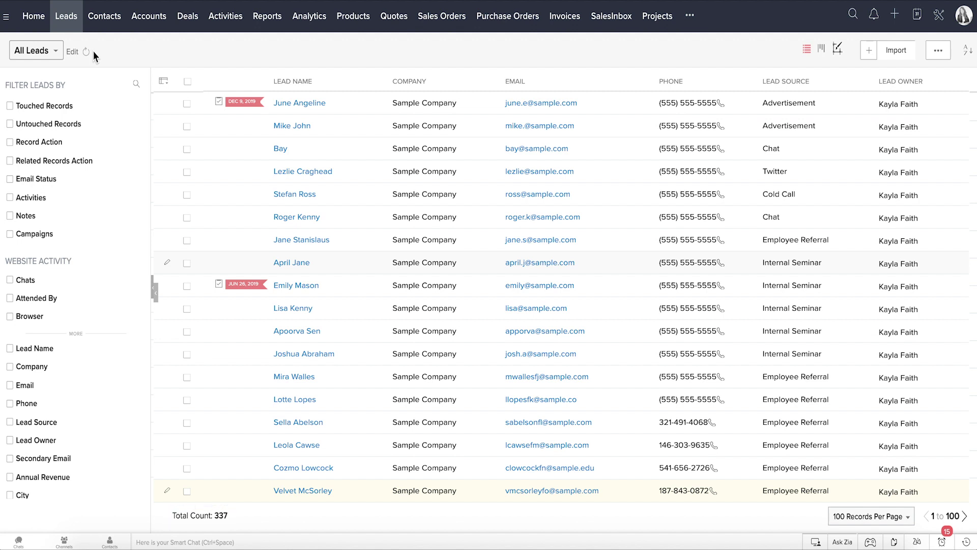
# Create a lead view named 'Leads from Trade Show' with criterion Lead Source is Trade Show.
pyautogui.click(55, 50)
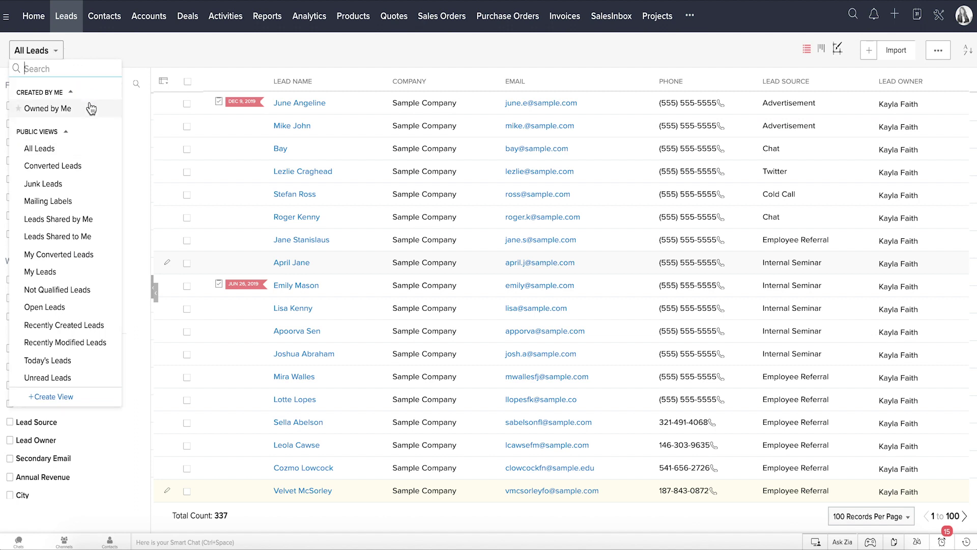
pyautogui.click(114, 401)
pyautogui.write('Leads from Trade Show')
pyautogui.click(57, 133)
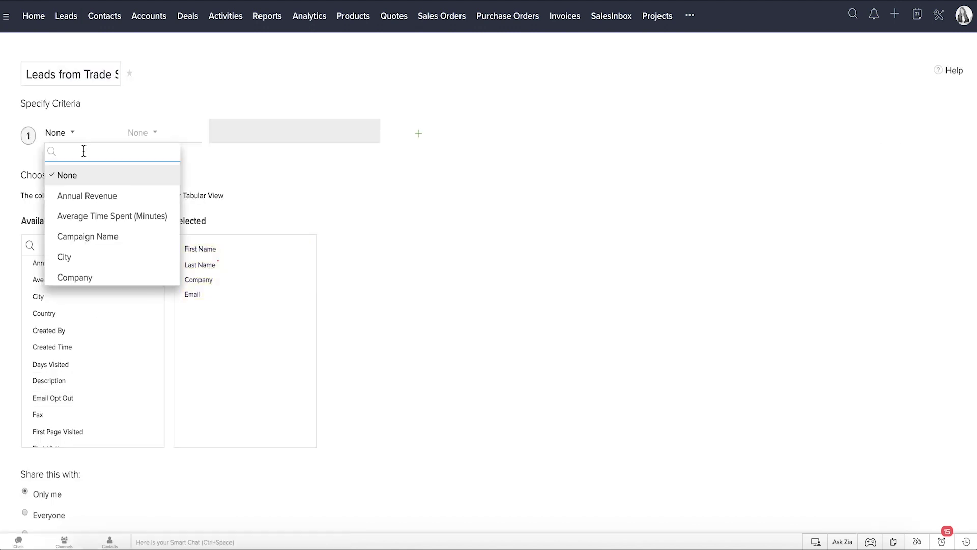
pyautogui.write('s')
pyautogui.click(86, 195)
pyautogui.click(140, 132)
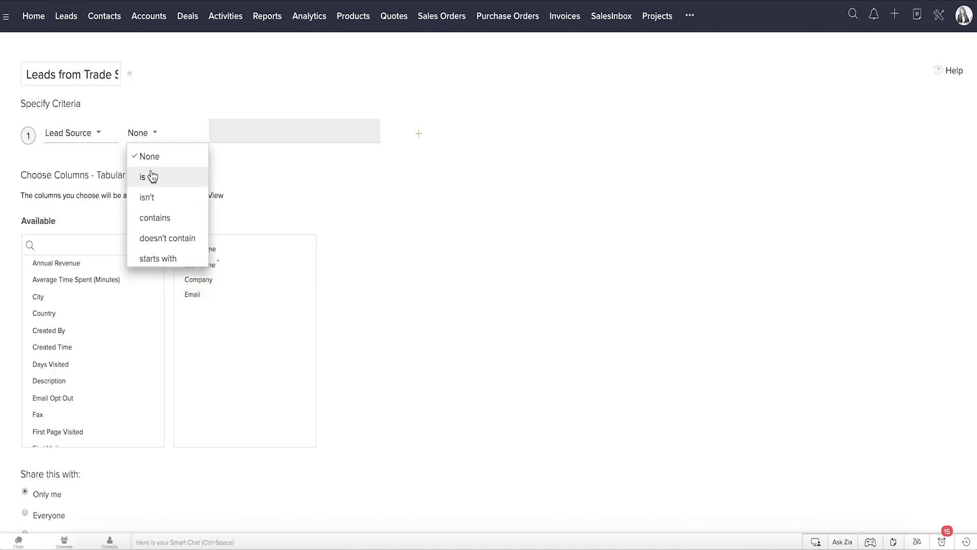
pyautogui.click(146, 176)
pyautogui.click(228, 133)
pyautogui.write('tr')
pyautogui.click(255, 172)
# Add a second criterion, Lead Status is Not Contacted, and combine the two with OR.
pyautogui.click(419, 133)
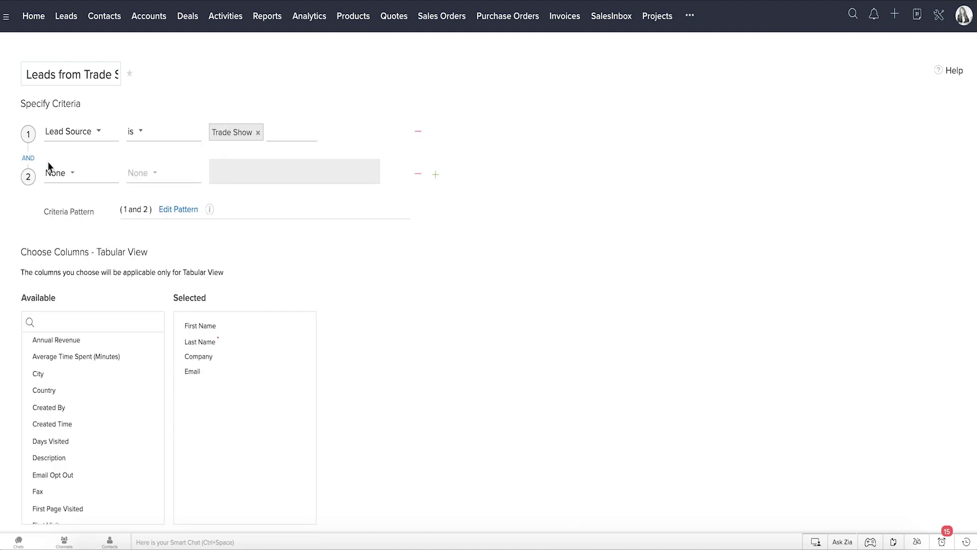
pyautogui.click(56, 173)
pyautogui.write('sta')
pyautogui.click(79, 216)
pyautogui.click(148, 172)
pyautogui.click(145, 216)
pyautogui.click(233, 173)
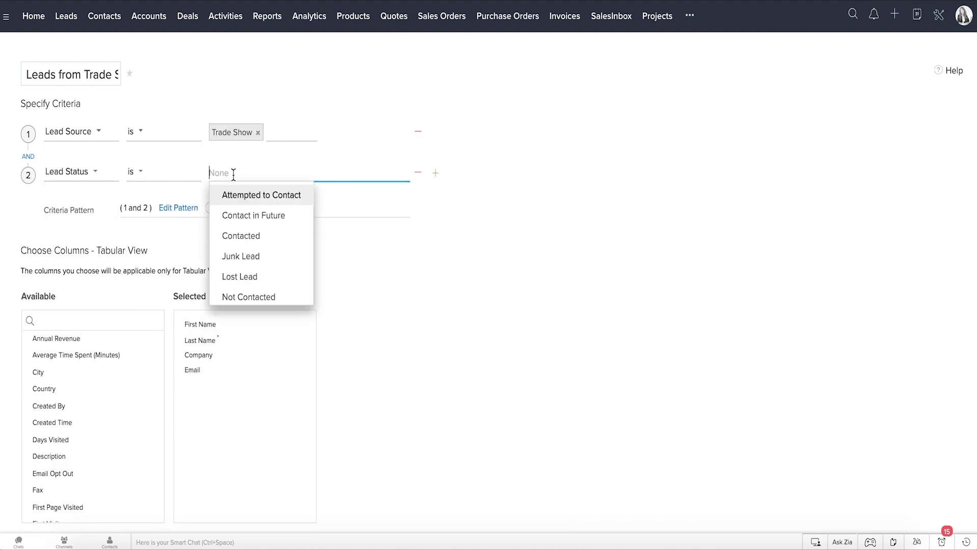
pyautogui.click(275, 296)
pyautogui.click(32, 157)
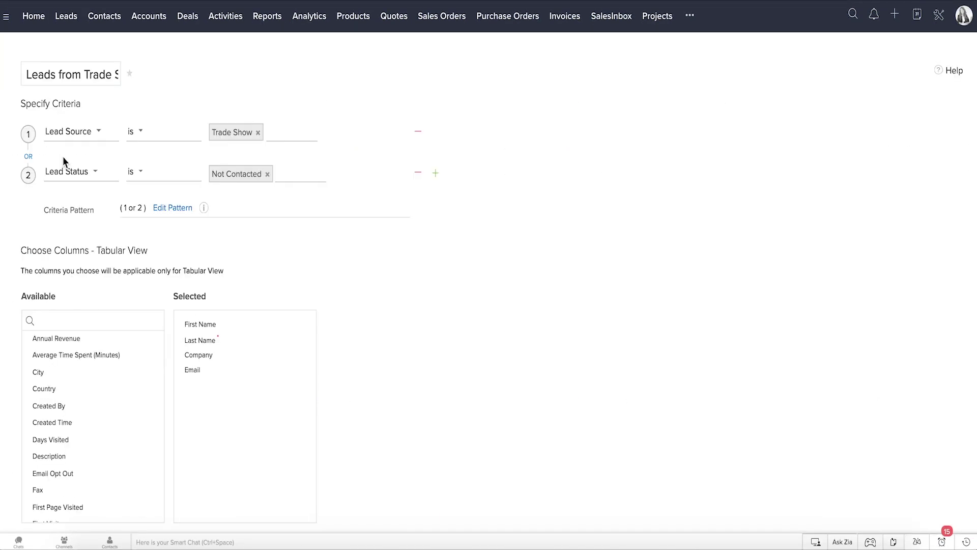
# Filter the leads by Last Name is 'Smith' and apply the filter.
pyautogui.scroll(-3, 65, 161)
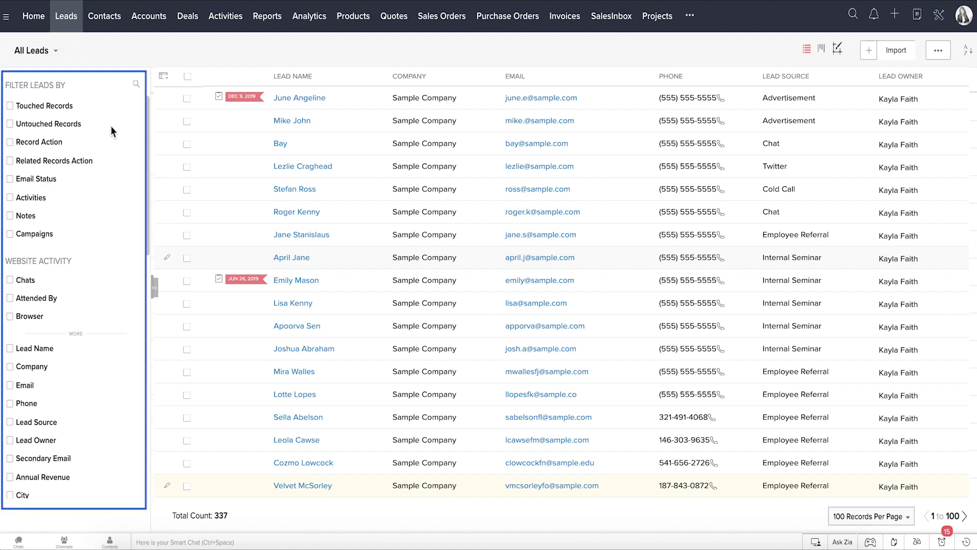
pyautogui.click(92, 86)
pyautogui.write('Last')
pyautogui.click(63, 124)
pyautogui.write('Smith')
pyautogui.click(49, 512)
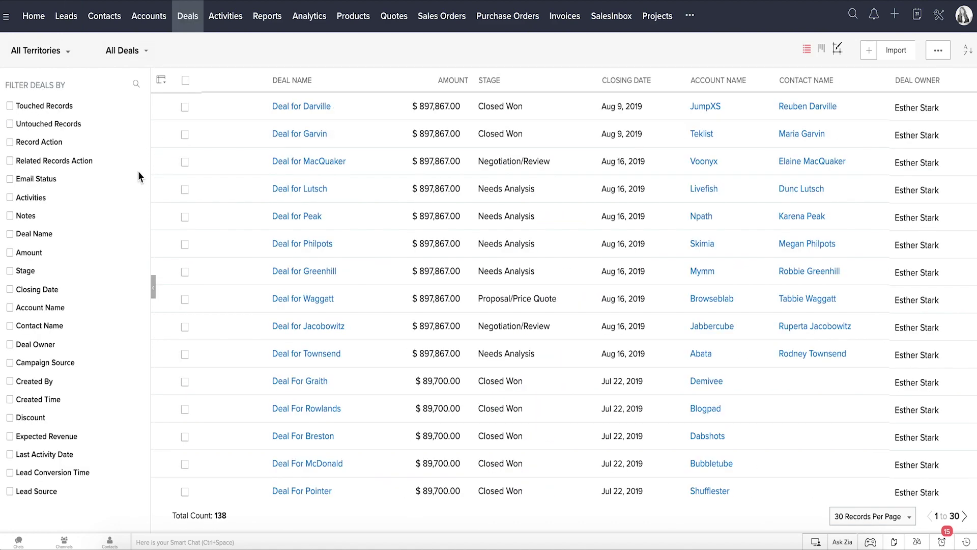
# Filter the deals to Amount greater than 100000 and apply it.
pyautogui.click(30, 252)
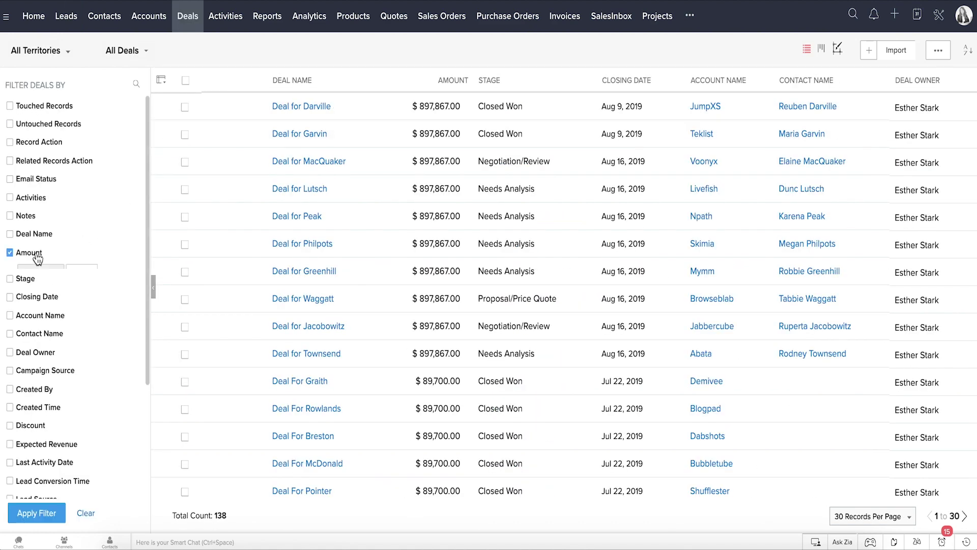
pyautogui.click(43, 270)
pyautogui.click(49, 311)
pyautogui.click(81, 271)
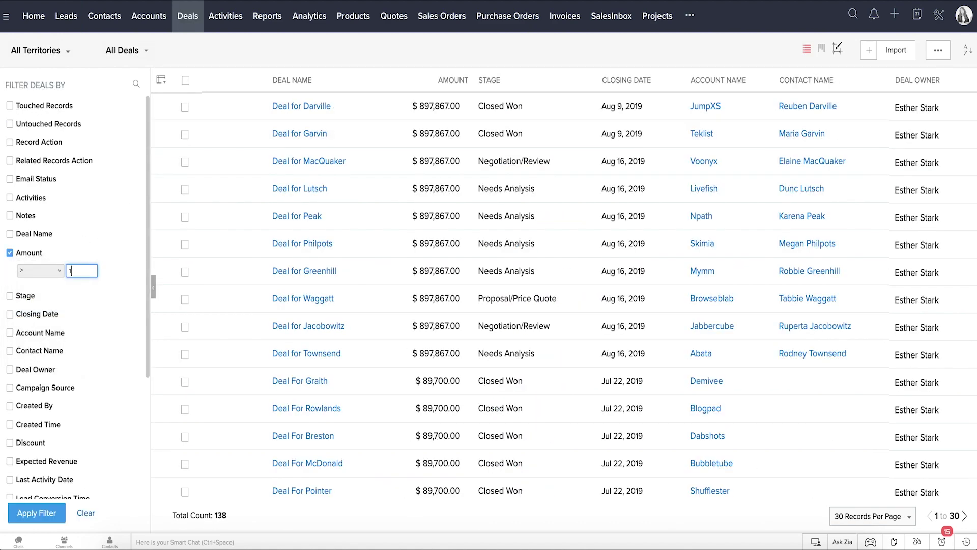
pyautogui.write('100000')
pyautogui.click(57, 511)
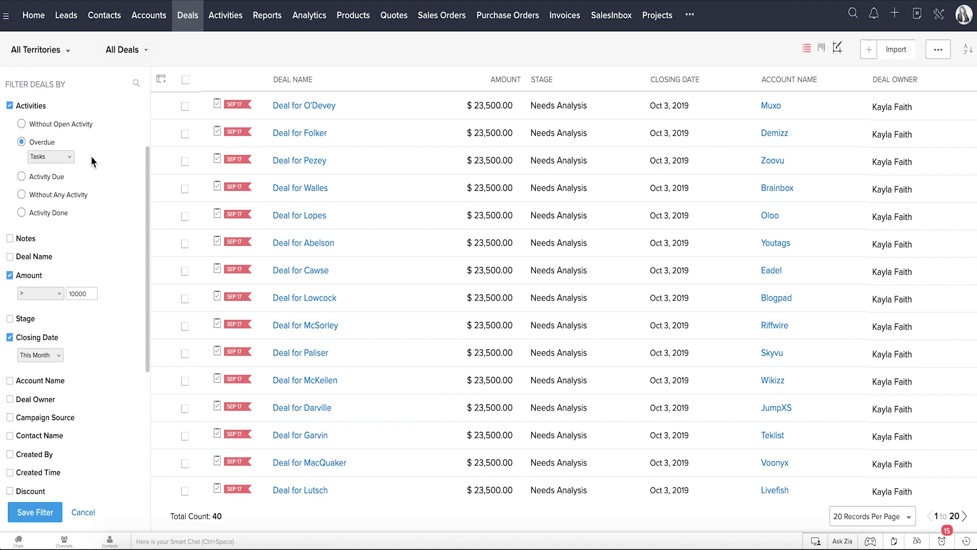
# Add a Deal Owner condition, reapply, and save the filter as 'My overdue deals'.
pyautogui.click(47, 402)
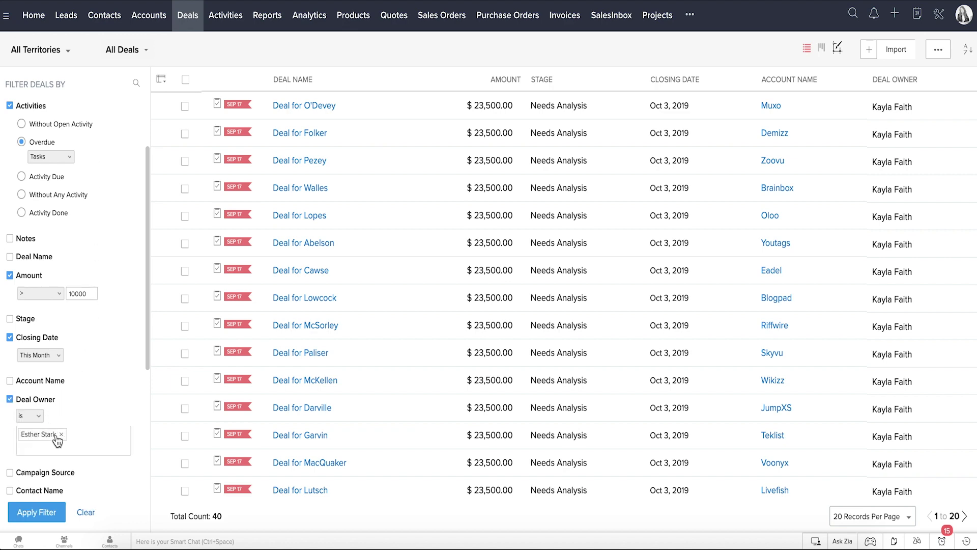
pyautogui.click(36, 511)
pyautogui.click(55, 512)
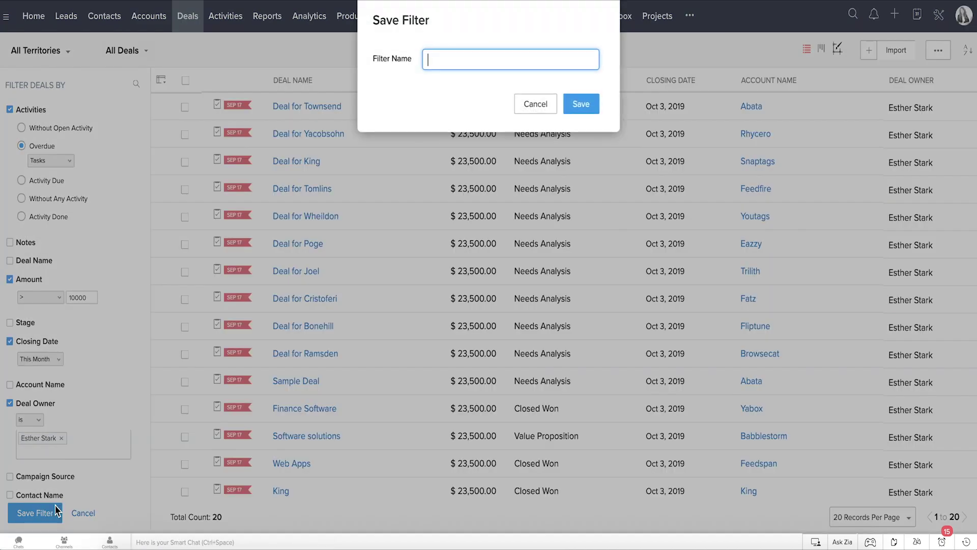
pyautogui.write('My overdue deals')
pyautogui.click(581, 103)
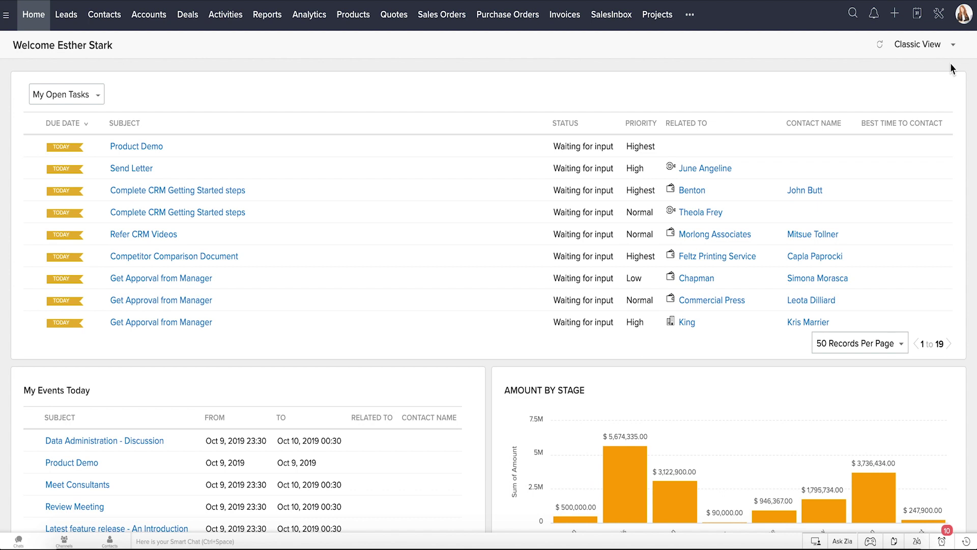
# Switch the home page to the personal view, then to the All Deals view.
pyautogui.scroll(-1, 956, 67)
pyautogui.scroll(-1, 956, 69)
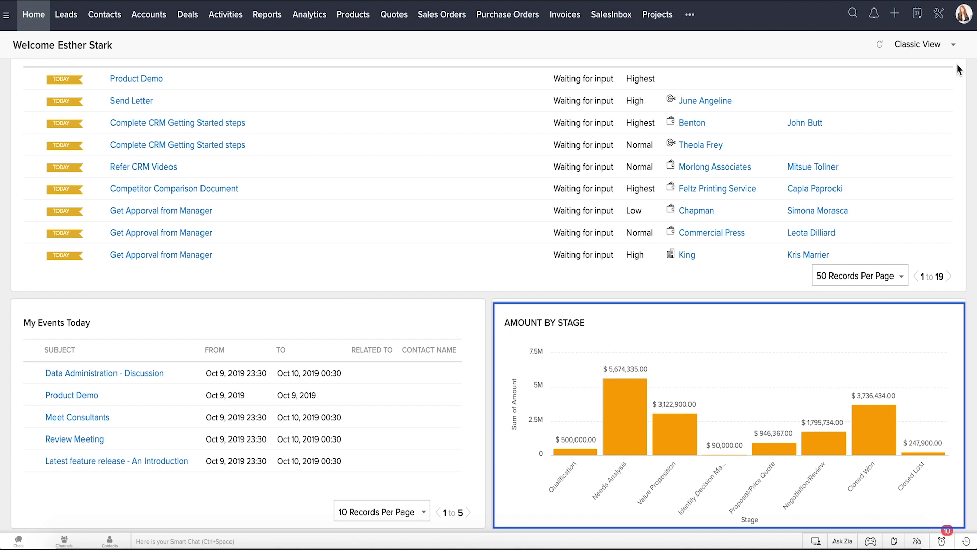
pyautogui.click(941, 46)
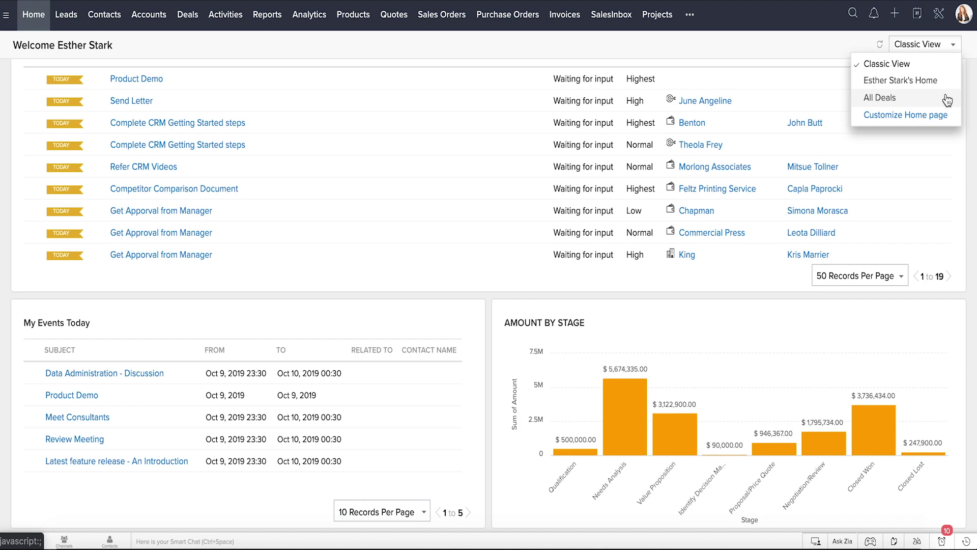
pyautogui.click(946, 81)
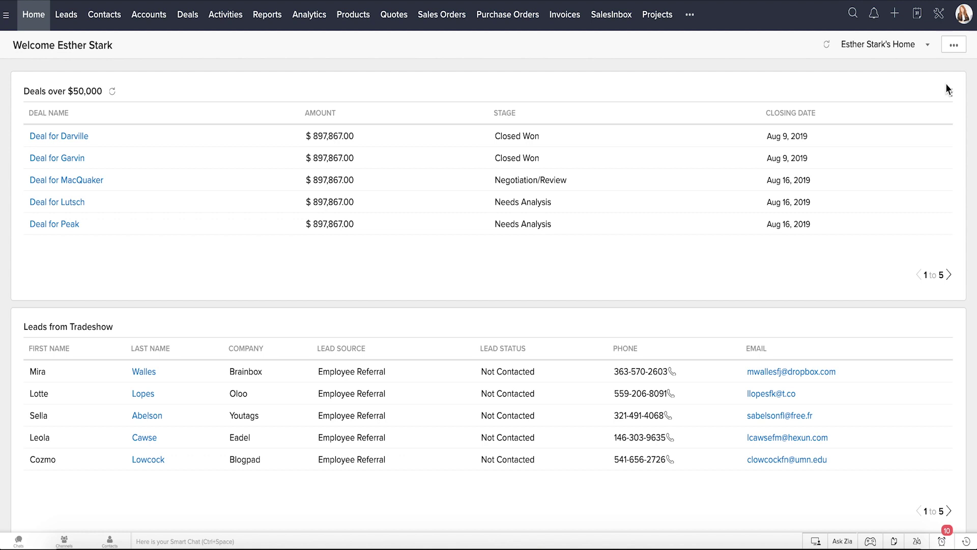
pyautogui.click(918, 45)
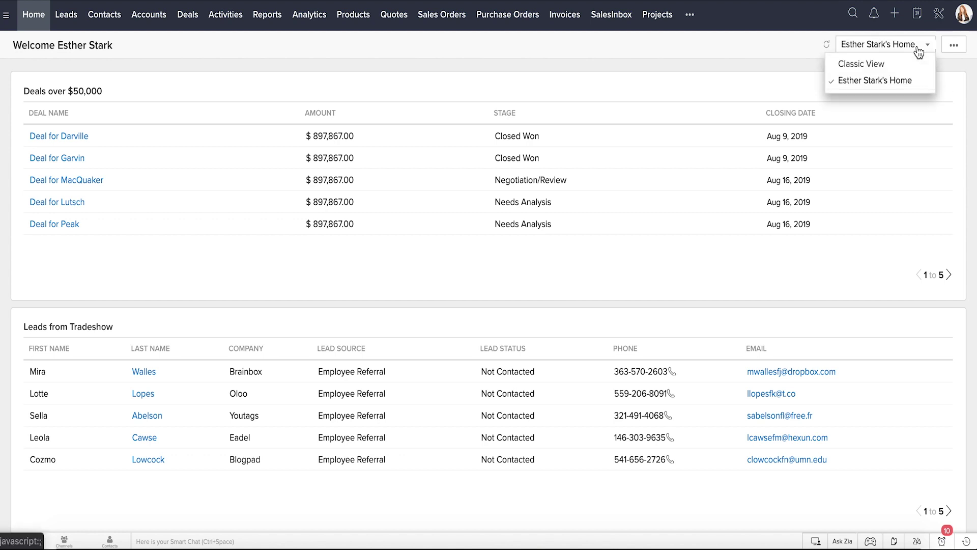
pyautogui.click(920, 96)
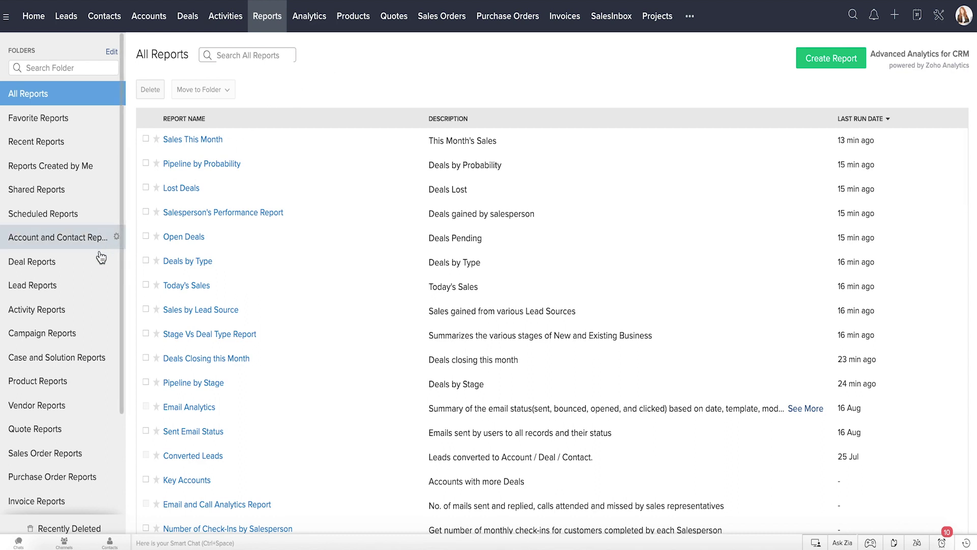
# Return to the reports list, try adding a chart to Deal Insights, then reopen that dashboard.
pyautogui.click(94, 268)
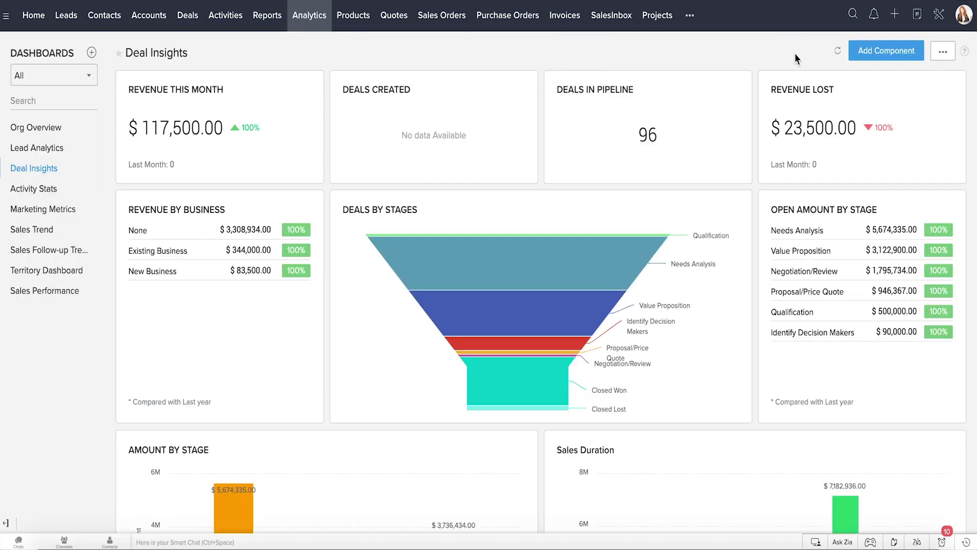
pyautogui.click(886, 51)
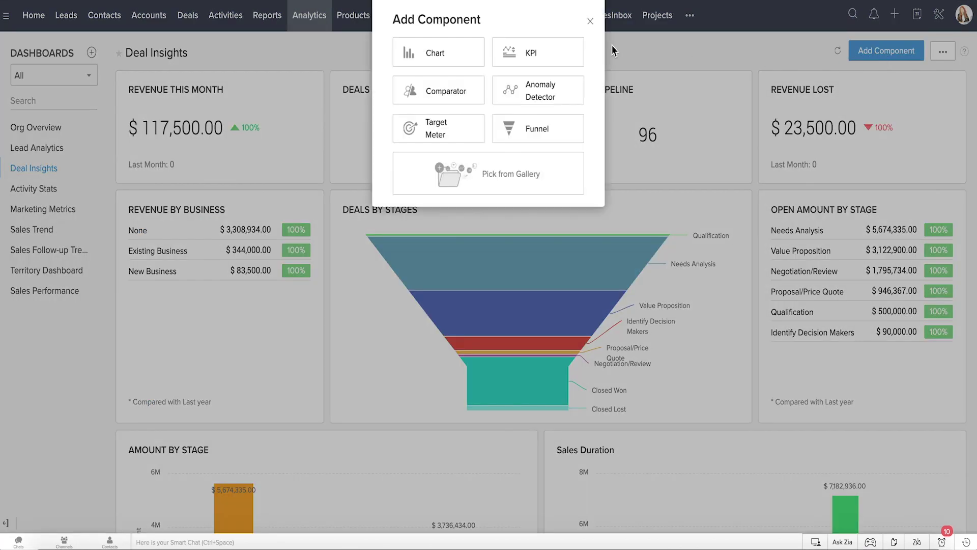
pyautogui.click(440, 55)
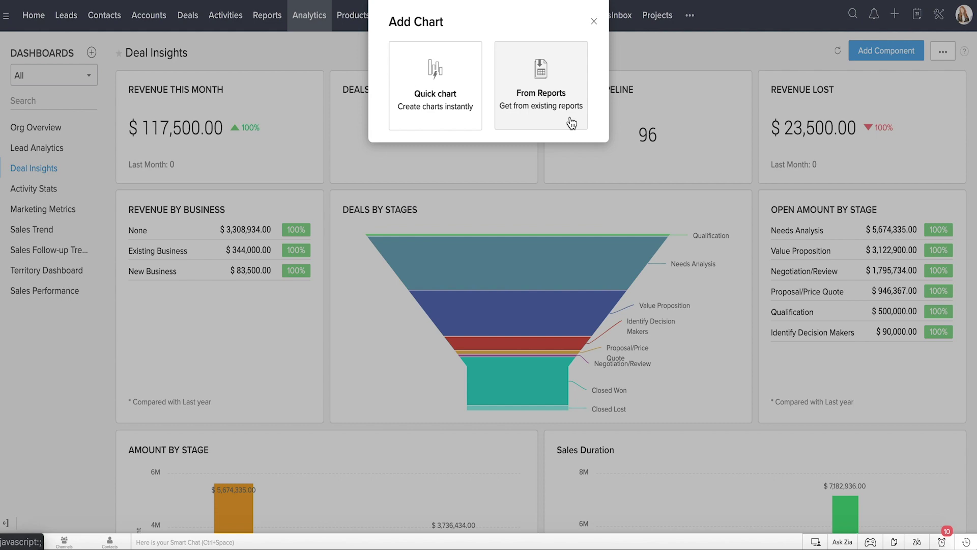
pyautogui.click(307, 28)
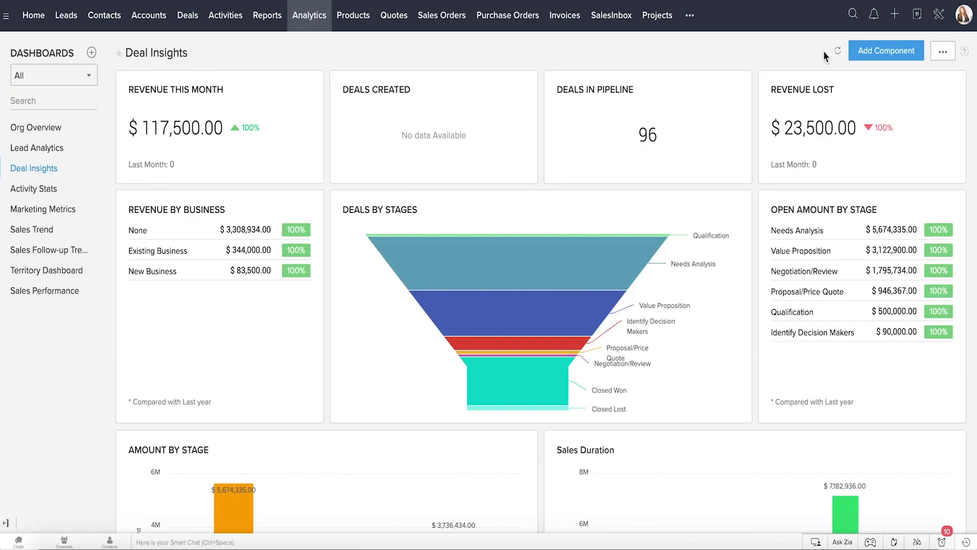
pyautogui.click(883, 51)
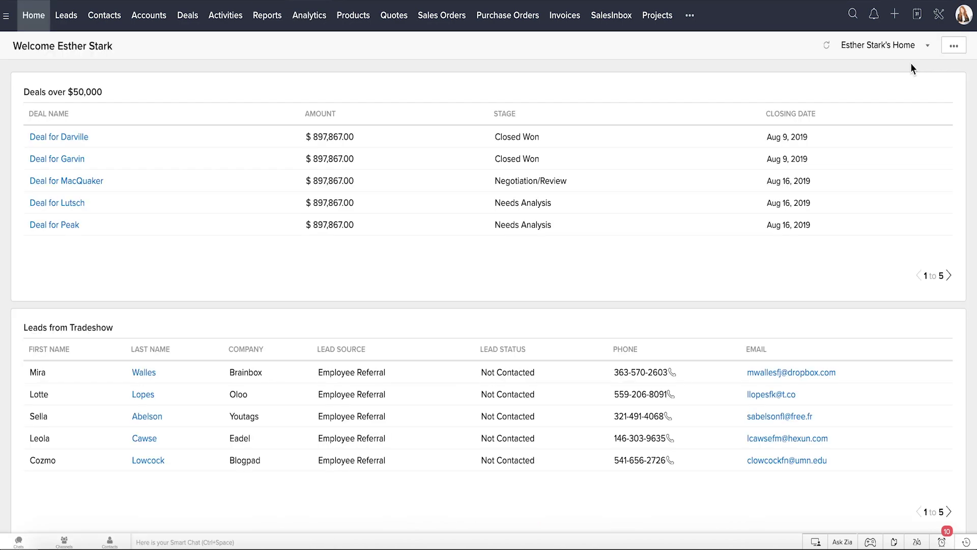
# Show the home page's extra options and start adding a component.
pyautogui.click(953, 47)
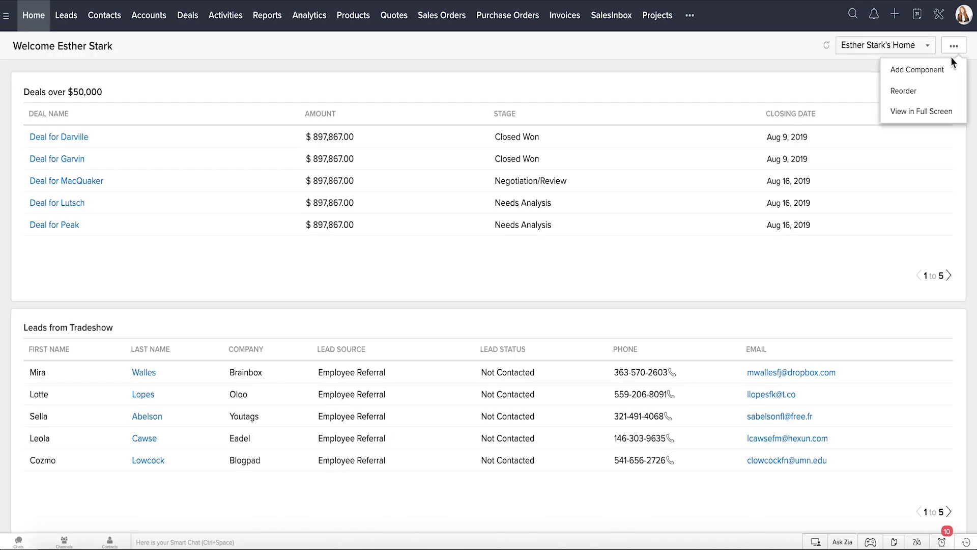
pyautogui.click(945, 69)
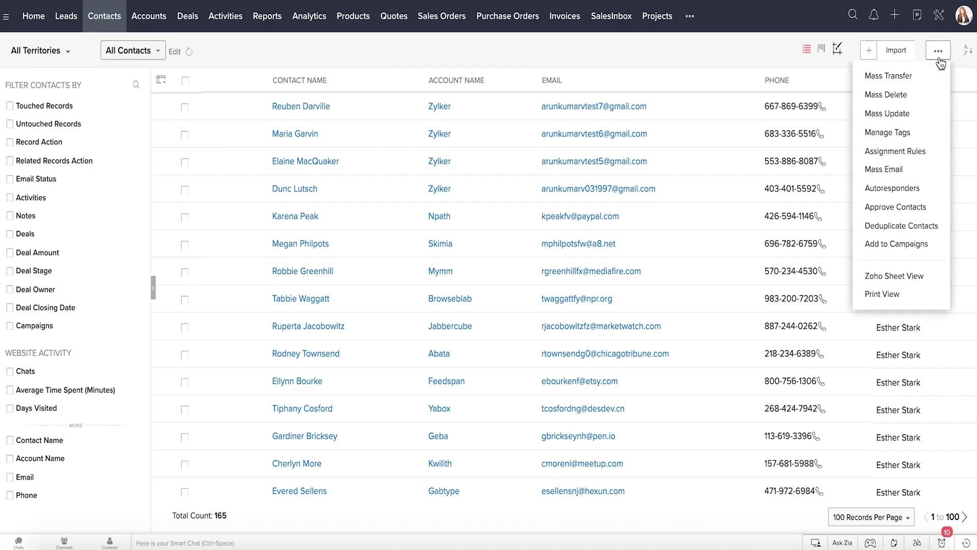
# Start a new contacts mass email, then mass update the leads' Lead Source to Cold Call.
pyautogui.click(939, 172)
pyautogui.click(935, 116)
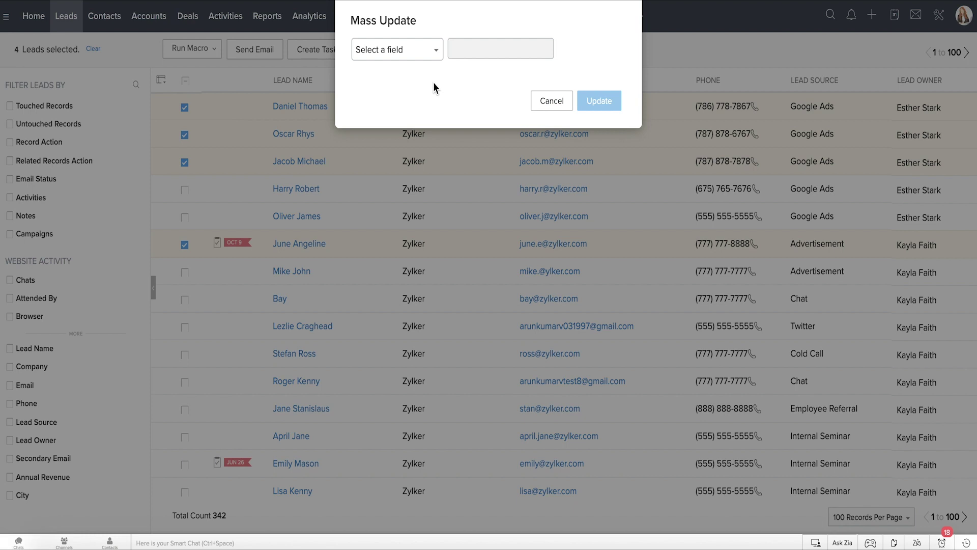
pyautogui.click(417, 54)
pyautogui.write('so')
pyautogui.click(392, 92)
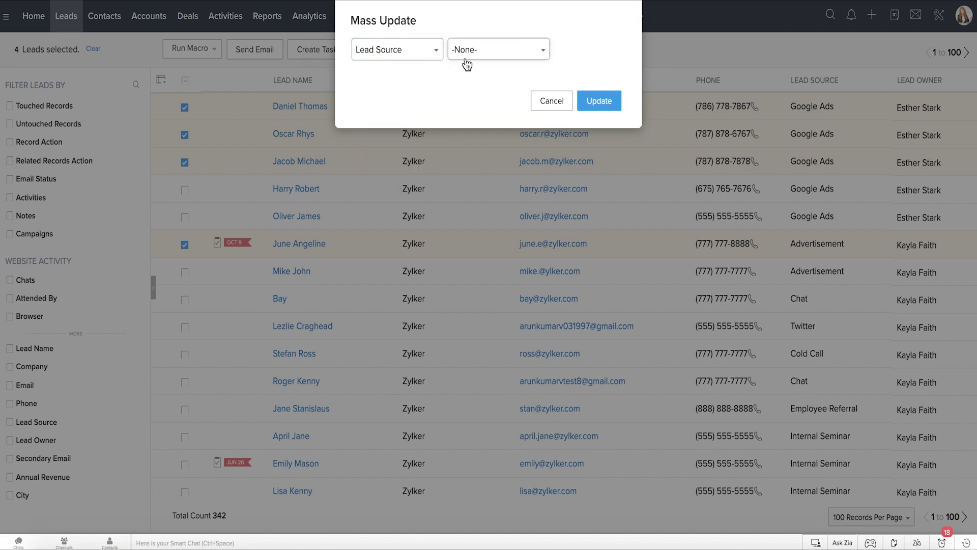
pyautogui.click(471, 53)
pyautogui.click(491, 155)
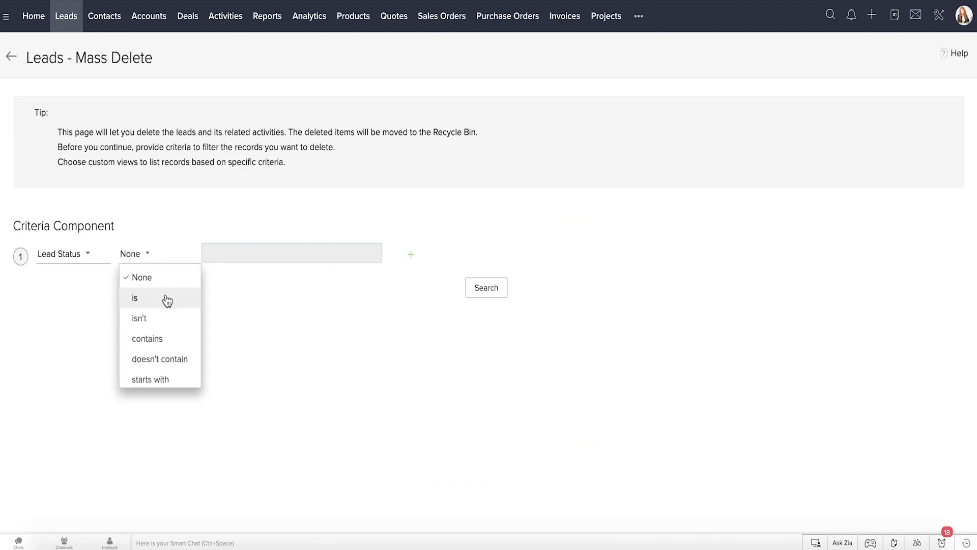
# Set the mass deletion criterion to Lead Status is Junk Lead.
pyautogui.click(165, 298)
pyautogui.click(203, 255)
pyautogui.click(261, 338)
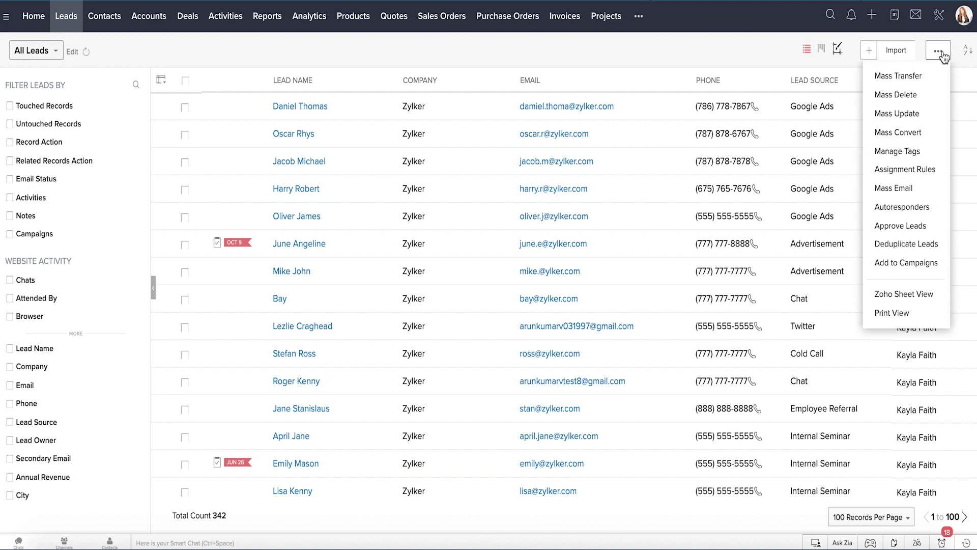
# Search for mass conversion leads where Lead Source is Employee Referral.
pyautogui.click(942, 128)
pyautogui.click(81, 256)
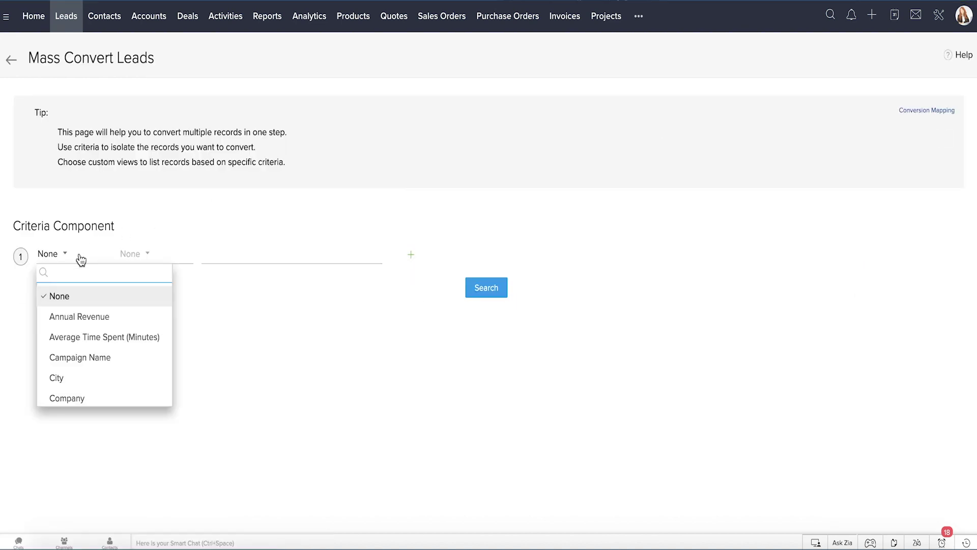
pyautogui.write('le')
pyautogui.click(72, 295)
pyautogui.click(128, 260)
pyautogui.click(145, 297)
pyautogui.click(227, 257)
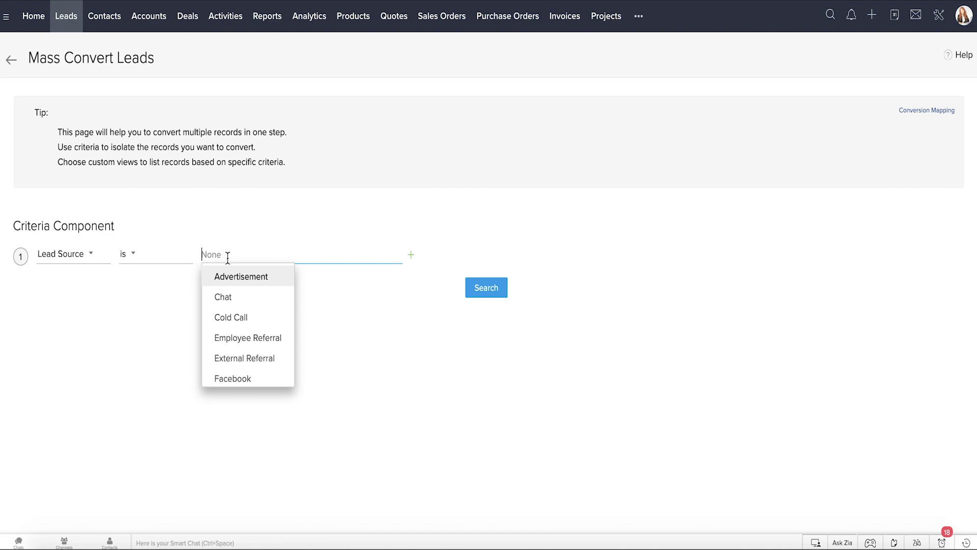
pyautogui.write('em')
pyautogui.click(253, 317)
pyautogui.click(485, 289)
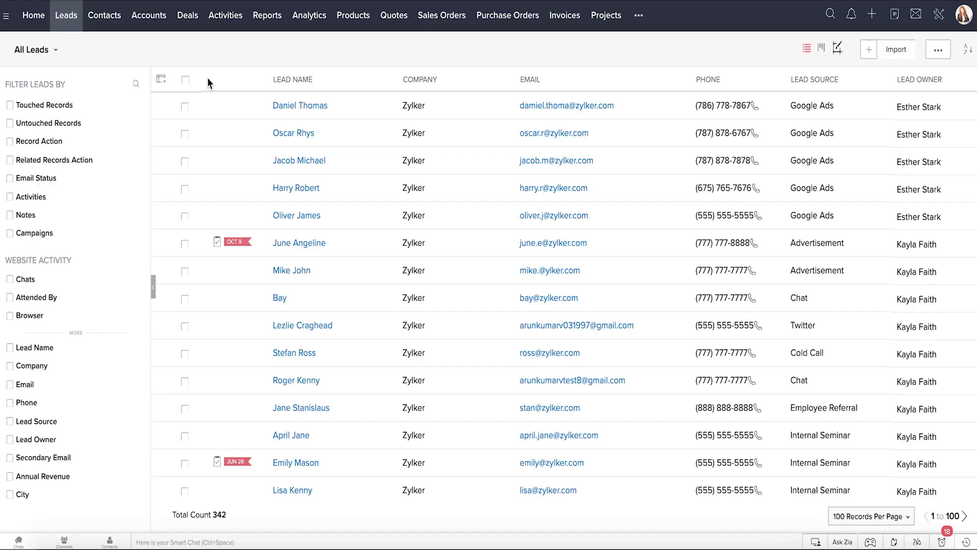
# Select all 100 leads on the page and run the Lead 1st followup macro on them.
pyautogui.click(185, 80)
pyautogui.click(266, 49)
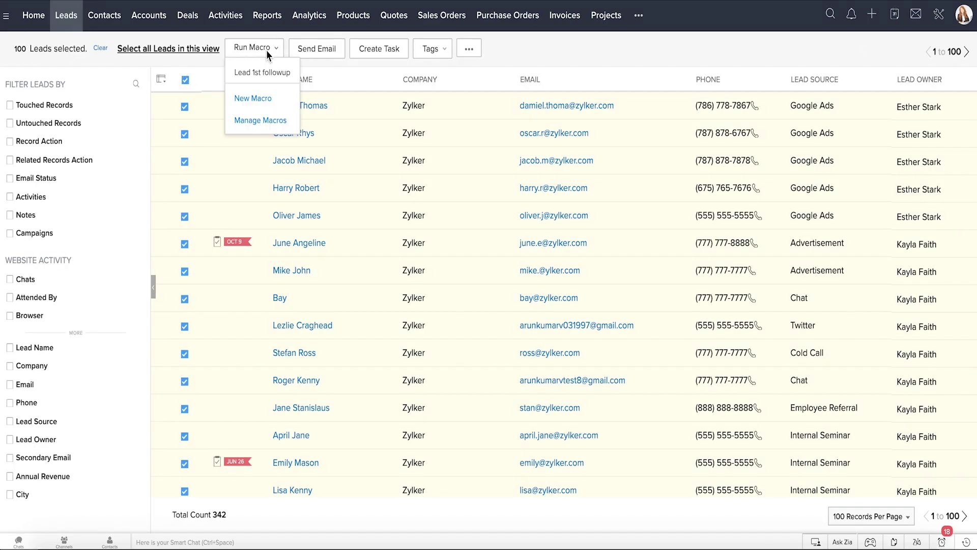
pyautogui.click(277, 75)
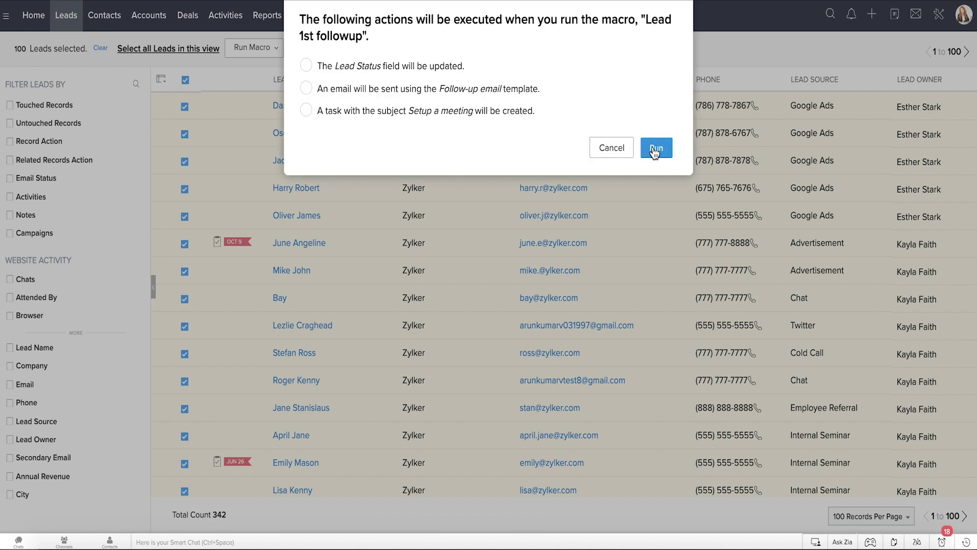
pyautogui.click(655, 151)
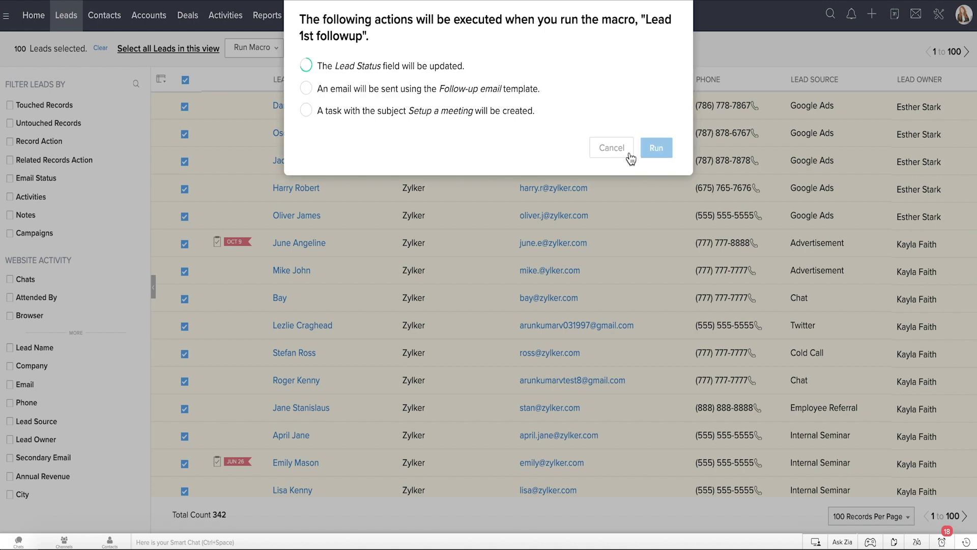